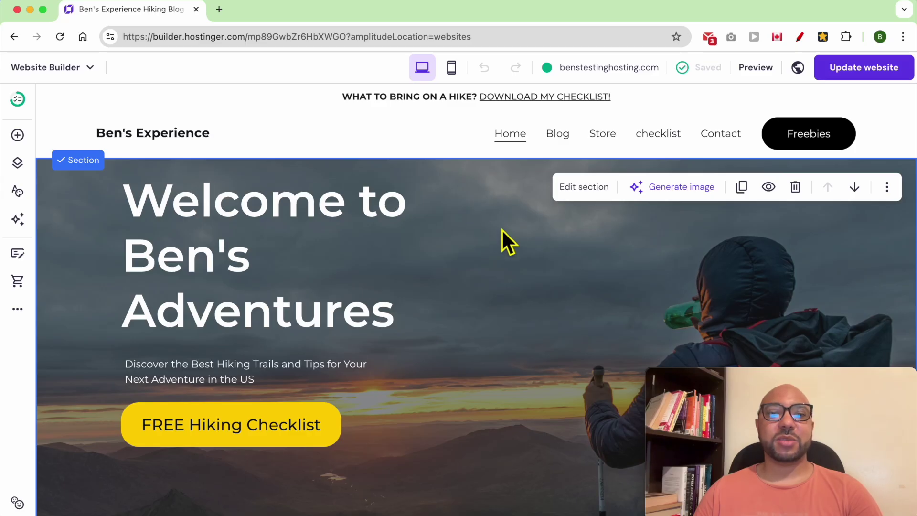
Scroll down the home page to the footer area.
scroll(505, 238, "down", 20)
scroll(507, 237, "down", 20)
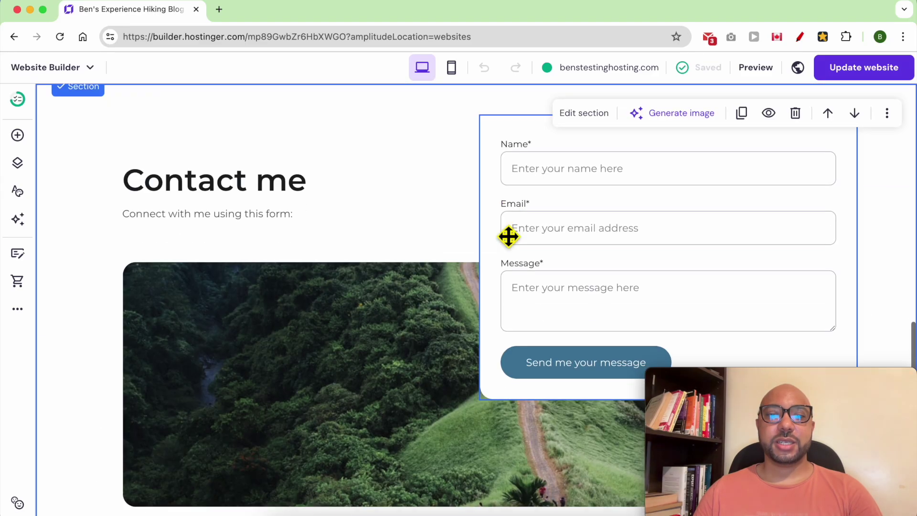
Add a blank section above the dark footer and bring up the elements list.
left_click(494, 291)
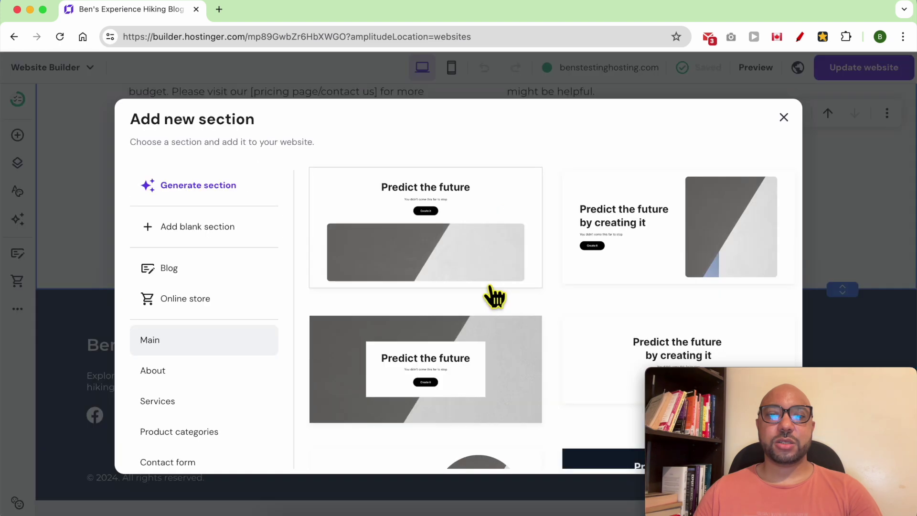
left_click(196, 227)
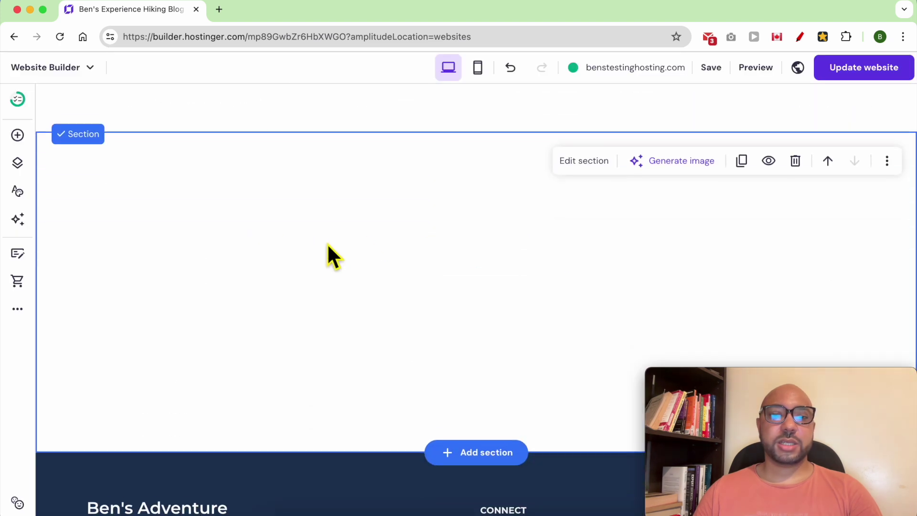
left_click(18, 139)
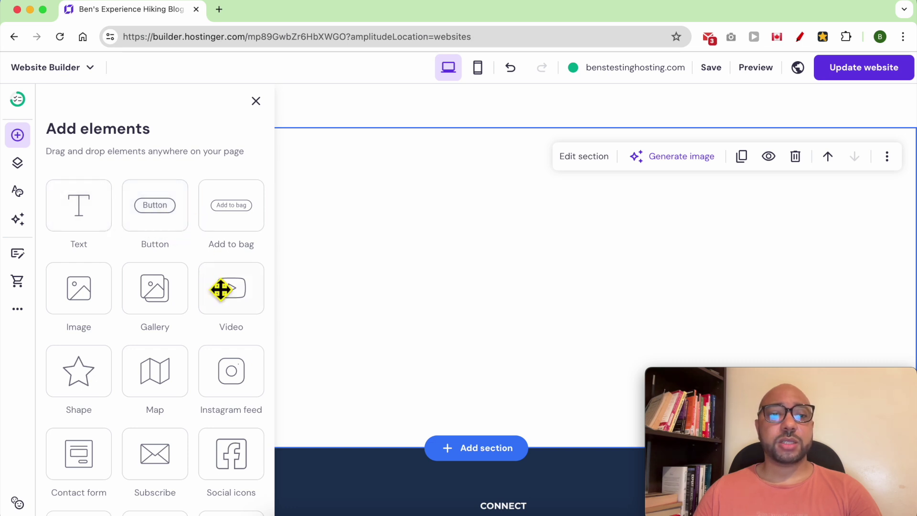
Drag a Text element into the blank section to create a 'Write your text here...' block.
scroll(239, 387, "down", 3)
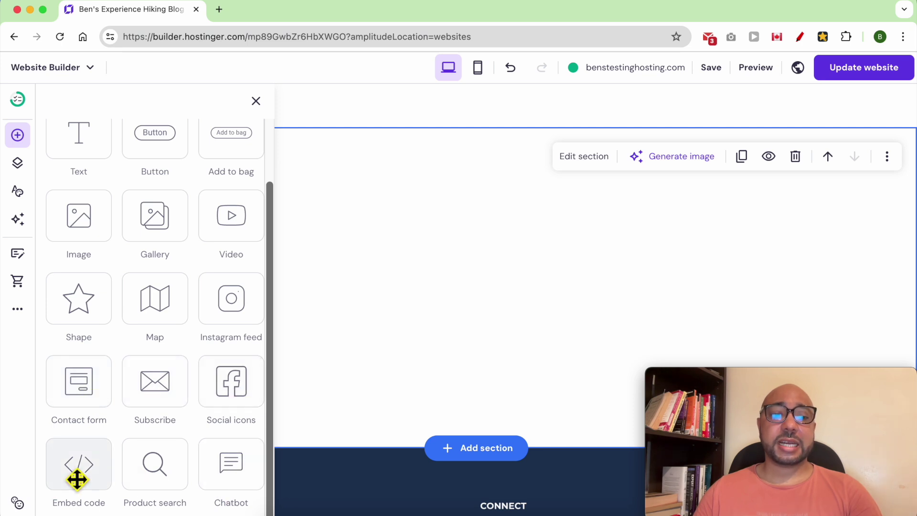
scroll(110, 315, "up", 3)
left_click_drag(86, 220, 403, 267)
Try editing the placeholder text and browse the text Style list.
left_click(358, 404)
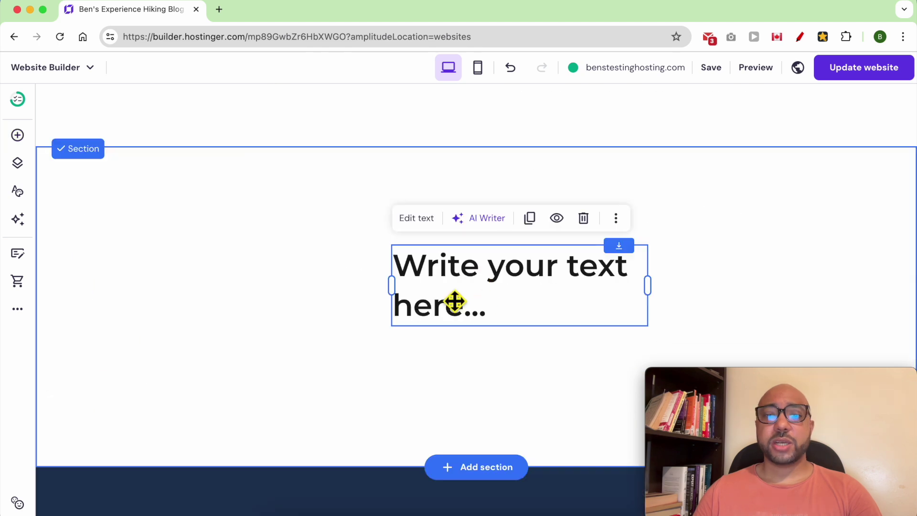
double_click(506, 318)
left_click(337, 293)
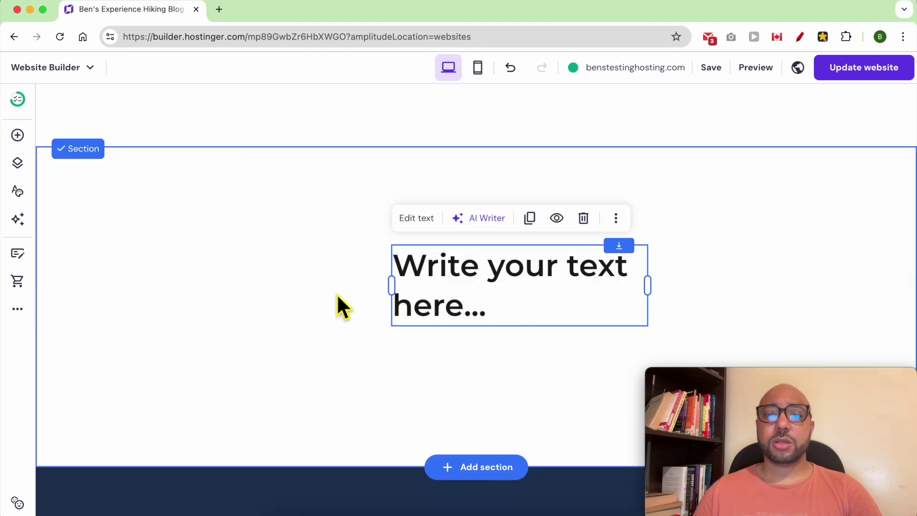
left_click(416, 219)
left_click(442, 224)
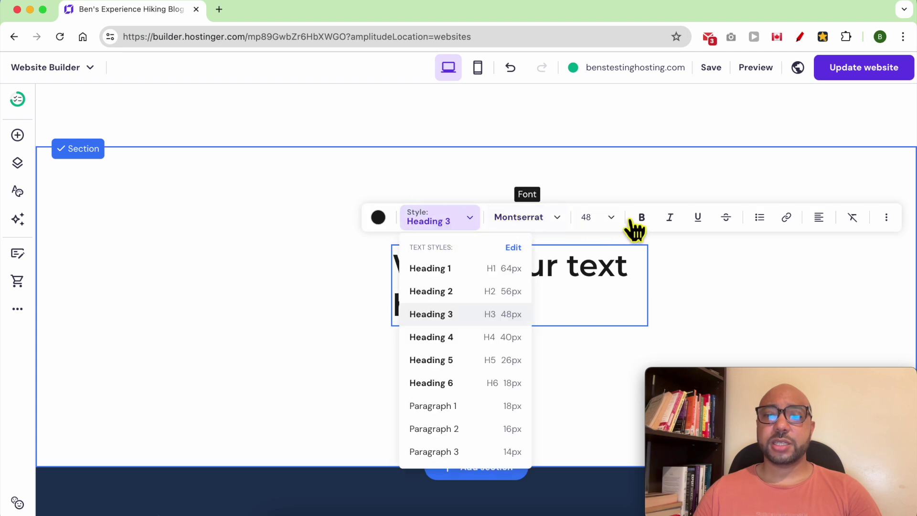
left_click(671, 184)
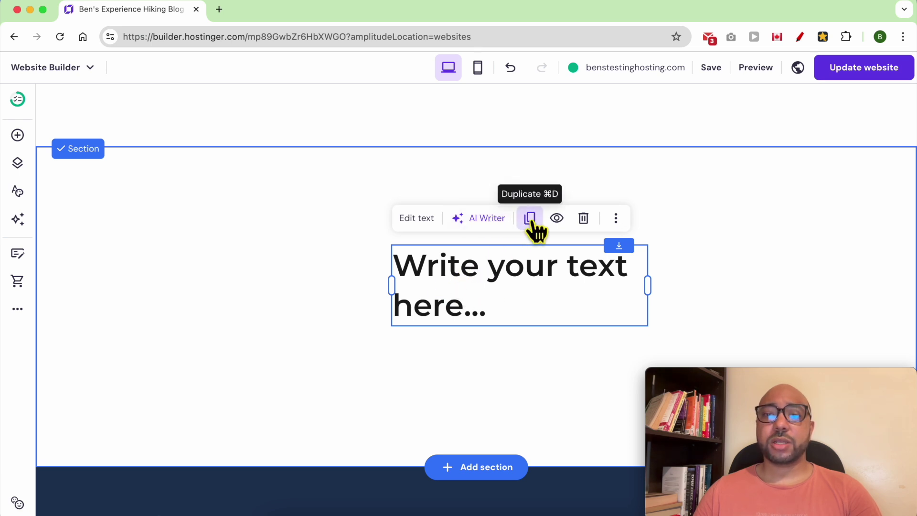
Check the text block's device visibility and more-actions menu, then delete the block.
left_click(556, 219)
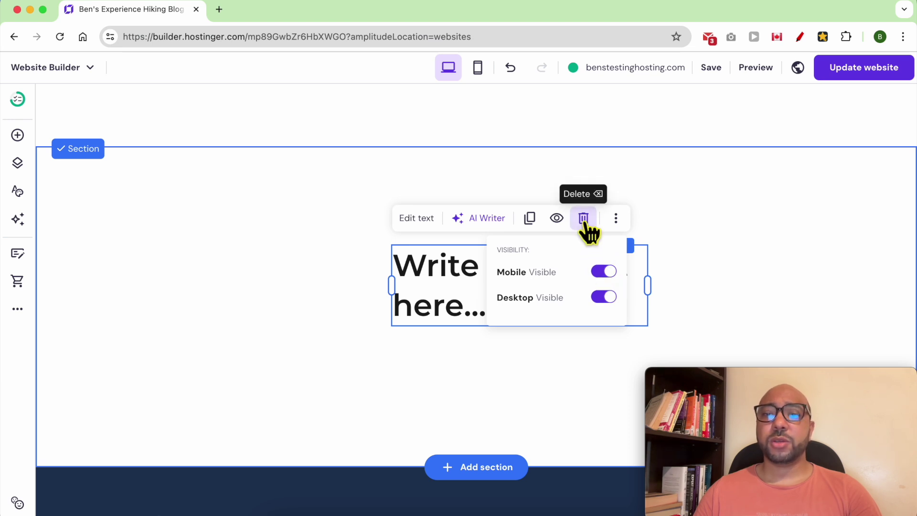
left_click(615, 219)
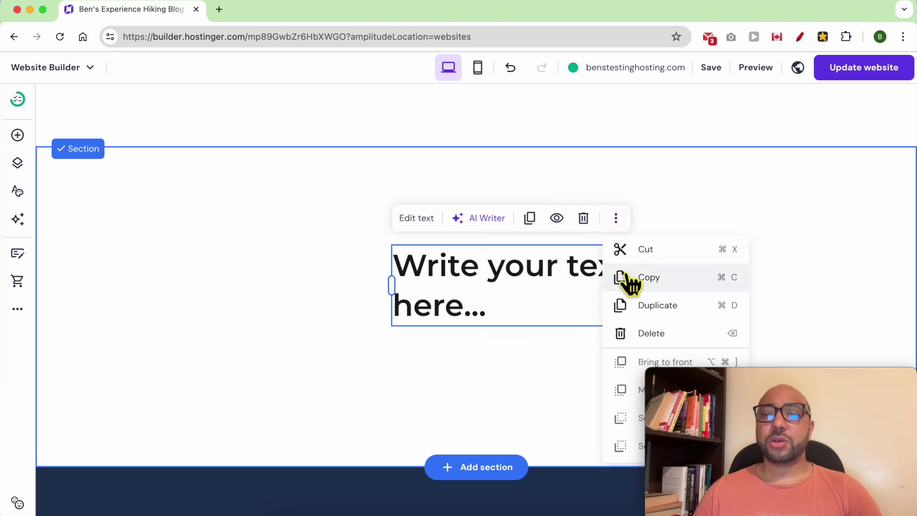
left_click_drag(695, 377, 846, 371)
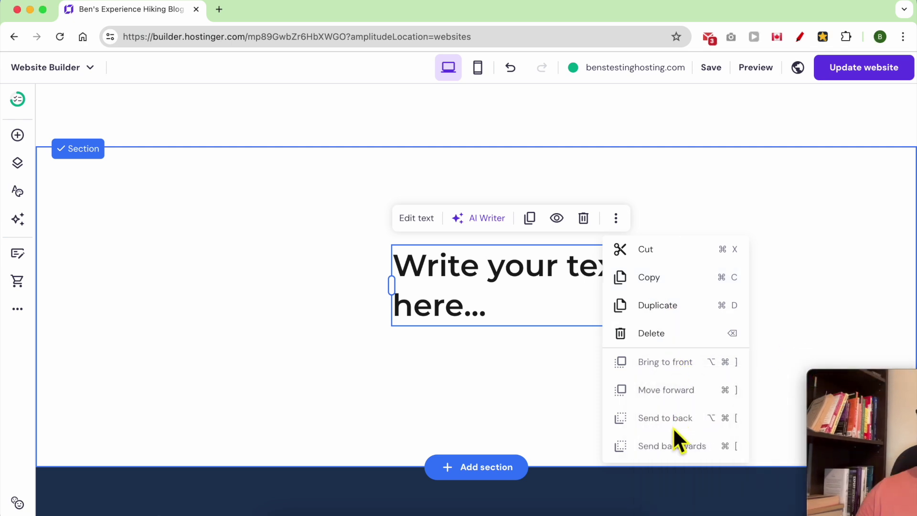
left_click(495, 365)
left_click(449, 272)
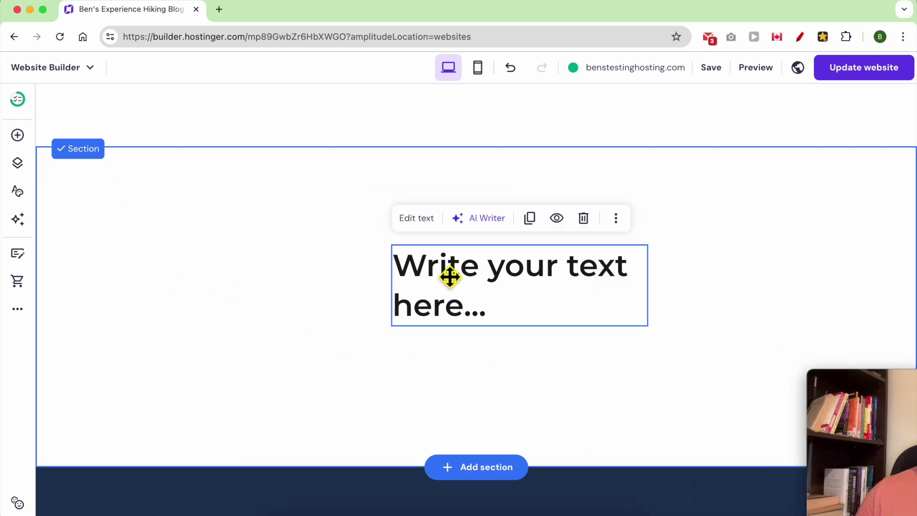
left_click(582, 216)
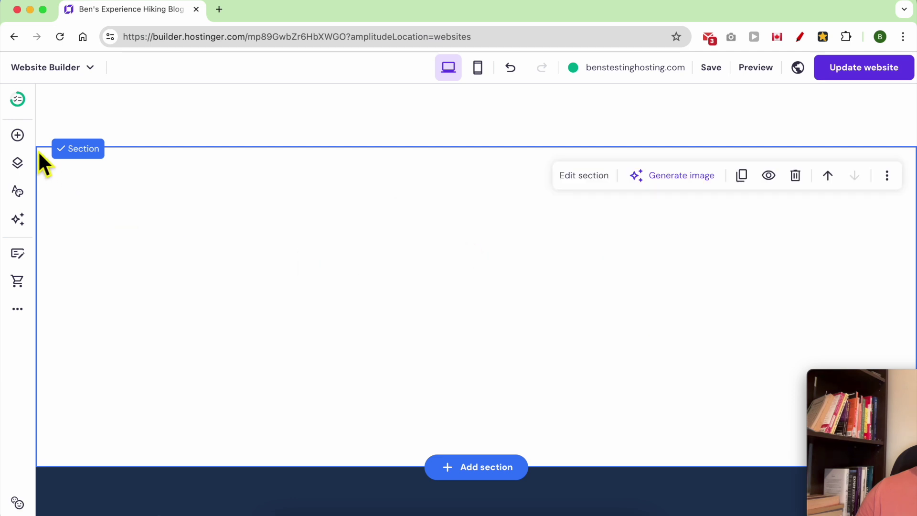
Add a Button to the section, enlarge it and move it to the top left.
left_click(17, 135)
left_click_drag(172, 227, 440, 265)
left_click(522, 294)
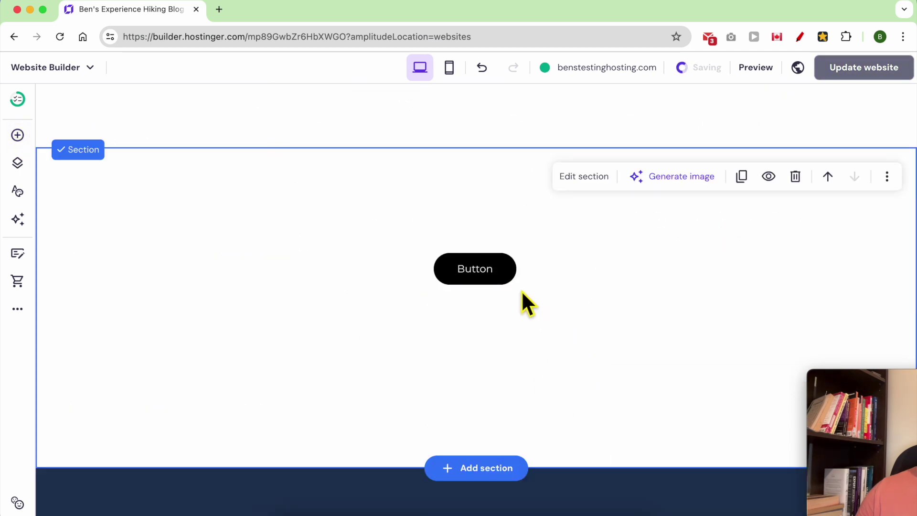
left_click(508, 282)
left_click_drag(523, 292, 681, 349)
left_click_drag(624, 327, 436, 262)
left_click_drag(489, 282, 525, 290)
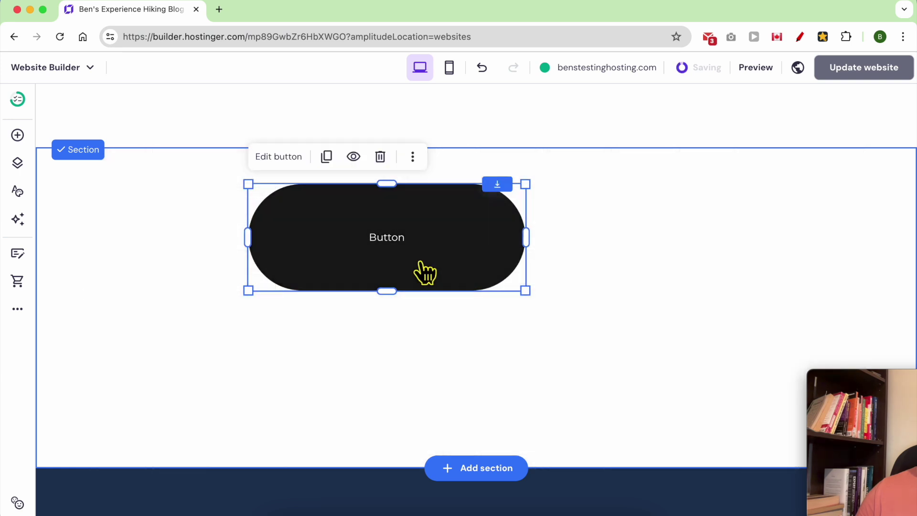
double_click(395, 239)
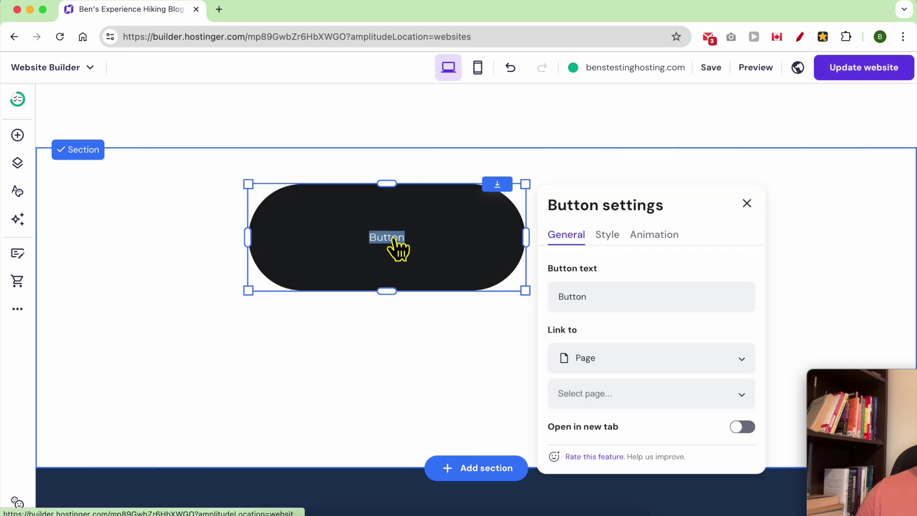
Keep the button linking to a page and set its label text size to 42.
left_click(605, 303)
scroll(628, 373, "down", 3)
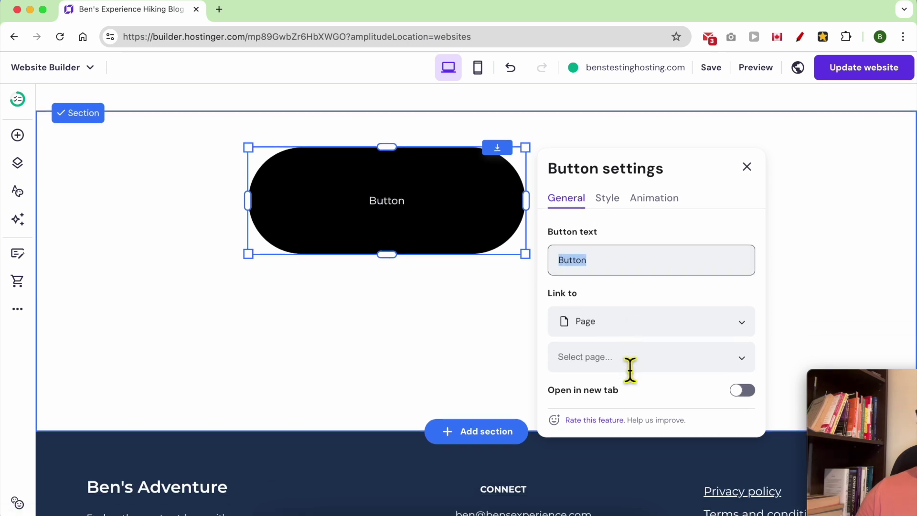
left_click(633, 292)
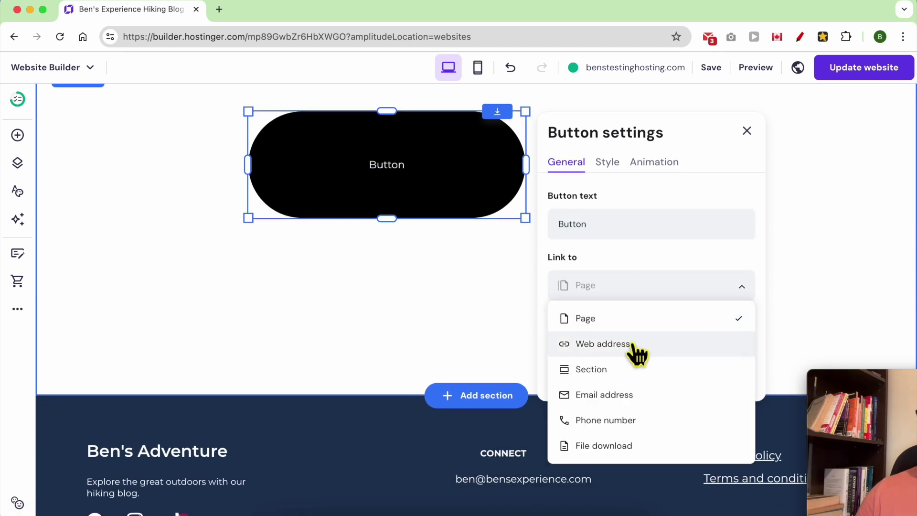
left_click(612, 202)
left_click(618, 170)
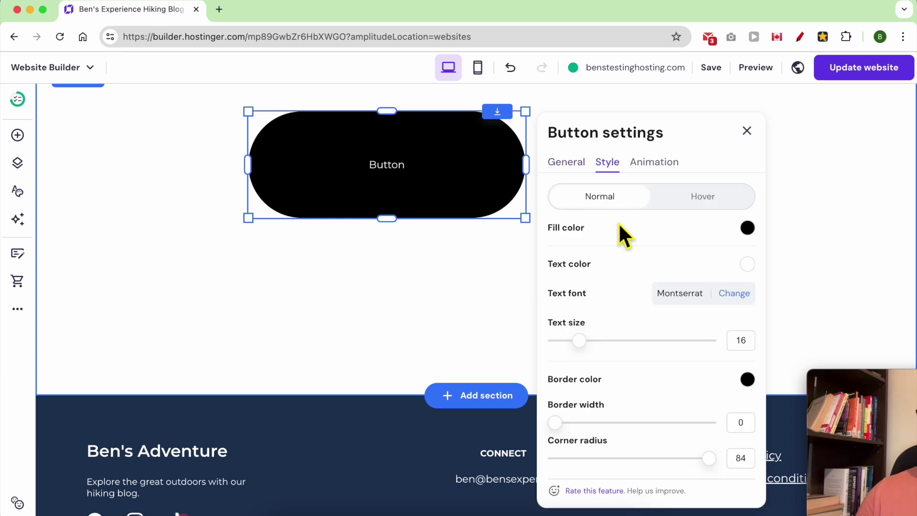
left_click_drag(601, 335, 693, 350)
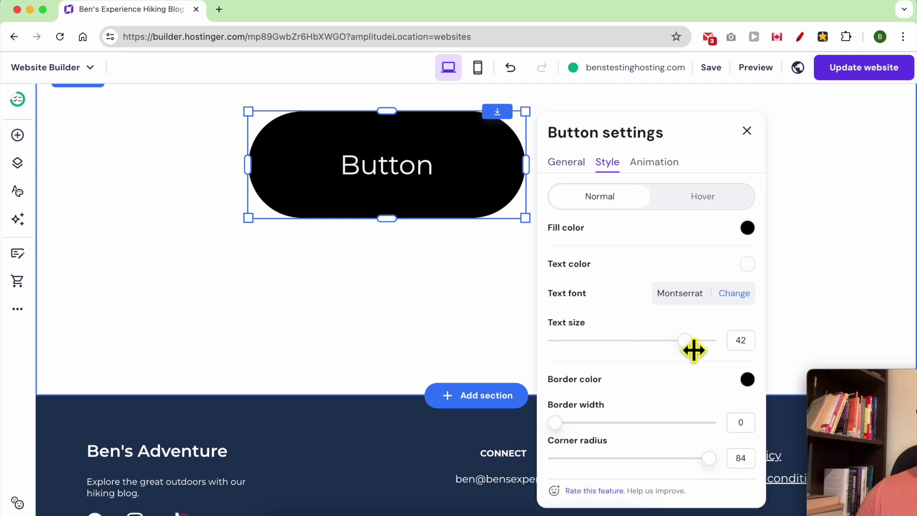
Give the button a Slide animation, preview it, and close the settings.
left_click(666, 165)
left_click(711, 224)
left_click(603, 297)
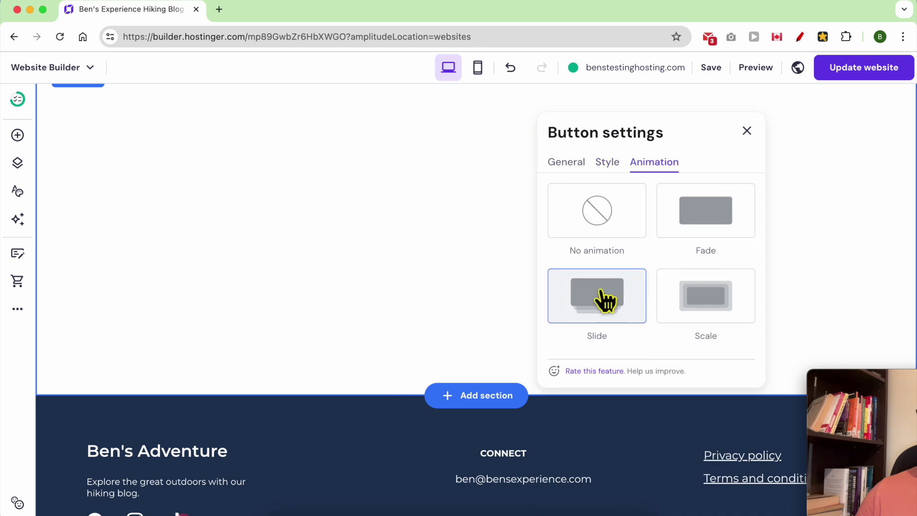
left_click(467, 303)
left_click(386, 152)
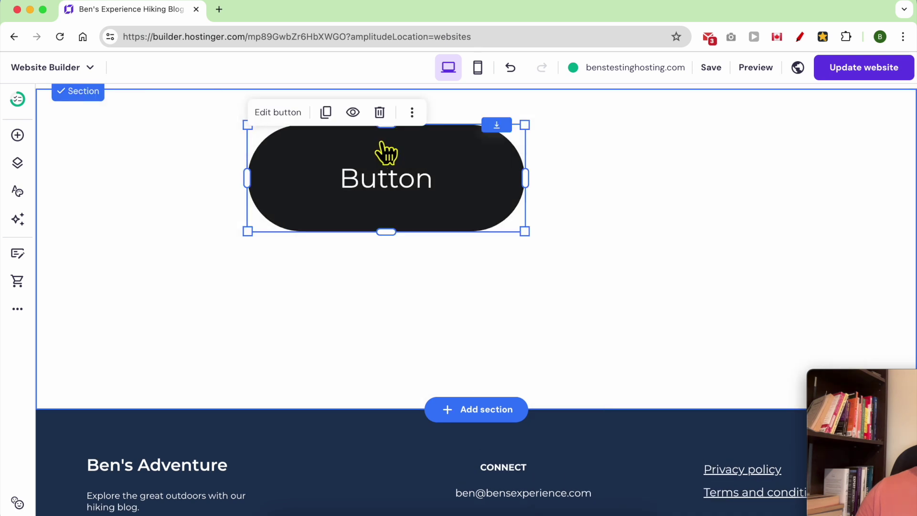
Replace the button with a large, centred car photo Image element.
left_click(381, 114)
left_click(18, 137)
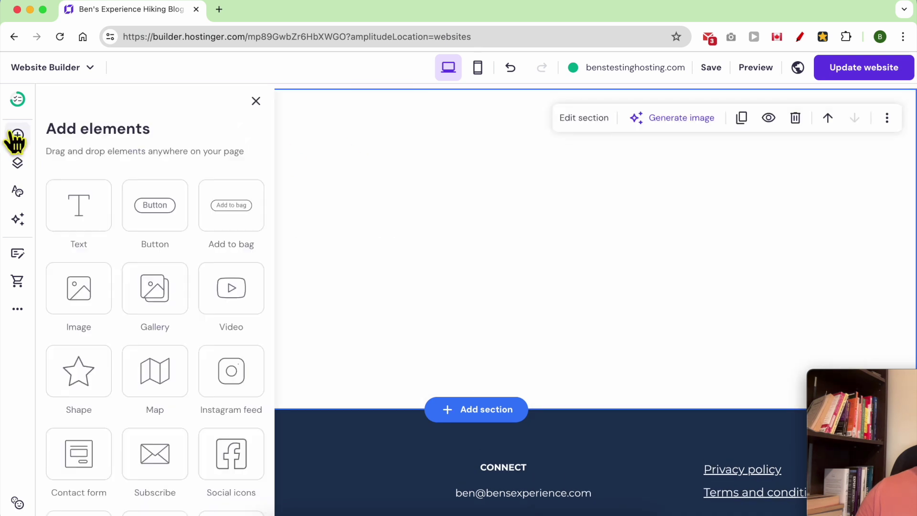
left_click_drag(98, 310, 509, 323)
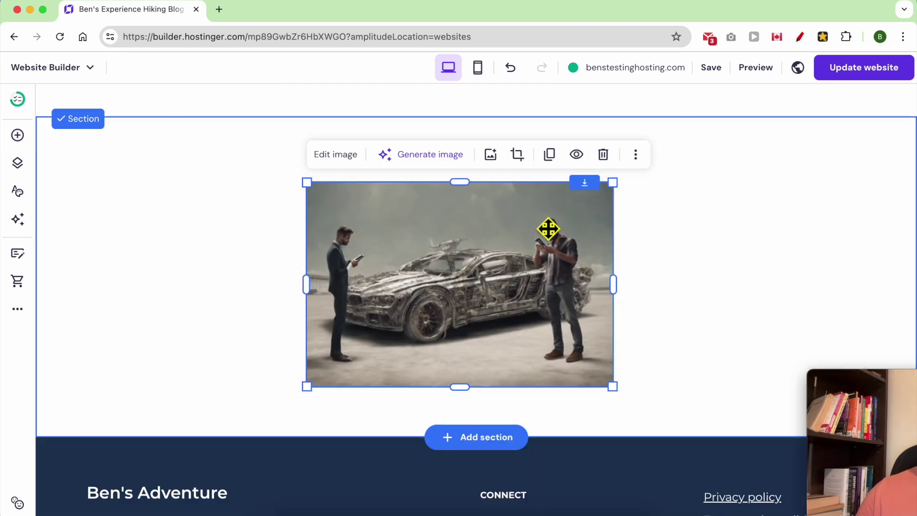
left_click_drag(549, 229, 408, 230)
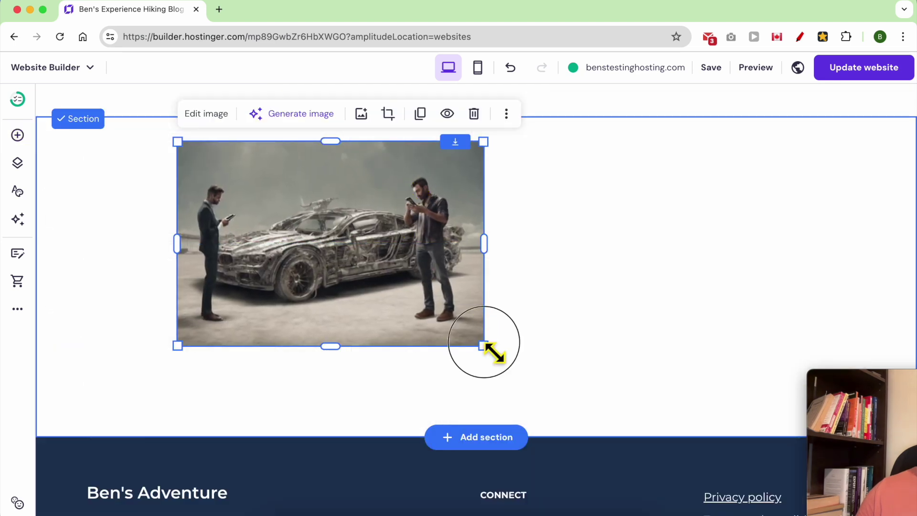
left_click_drag(484, 346, 652, 377)
left_click_drag(434, 296, 483, 281)
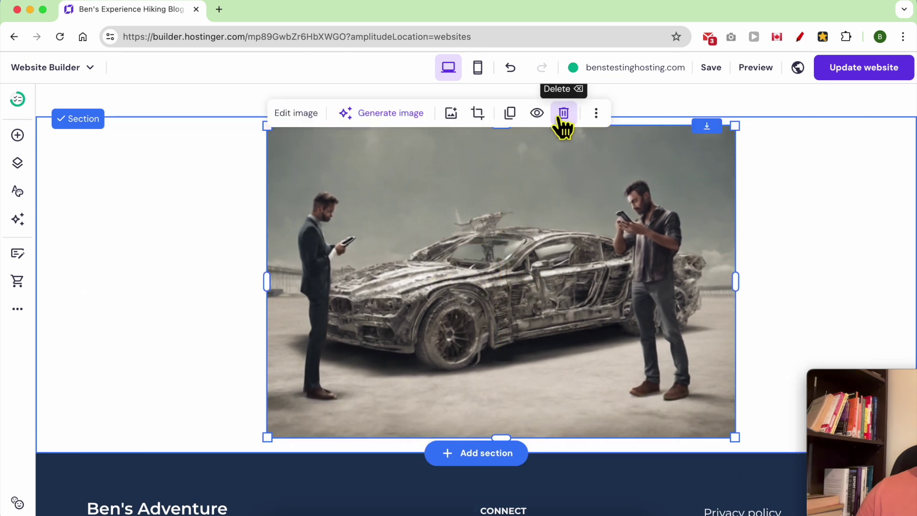
left_click(295, 114)
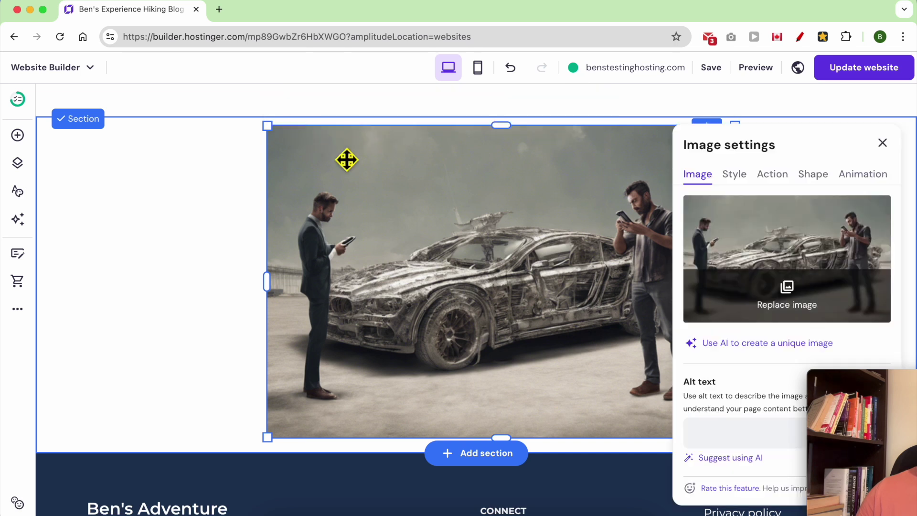
Browse the Free images in the Media library, then close it without replacing the car photo.
left_click(808, 309)
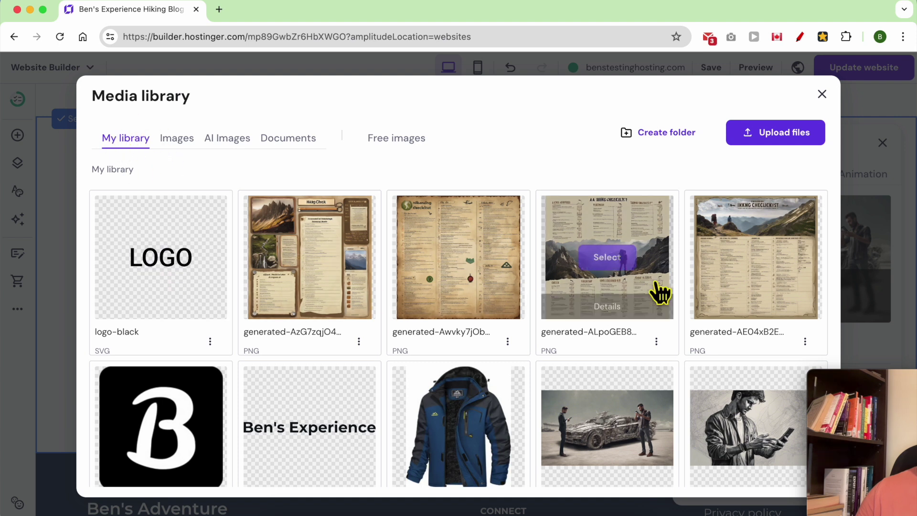
left_click(417, 143)
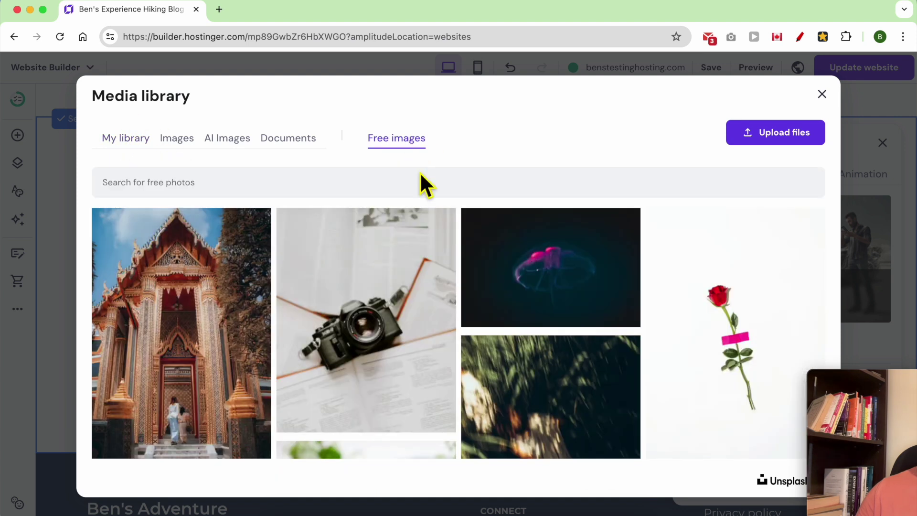
left_click(821, 94)
Try the photo's corner radius and overlay, left at 0, then delete the car photo.
scroll(729, 375, "down", 1)
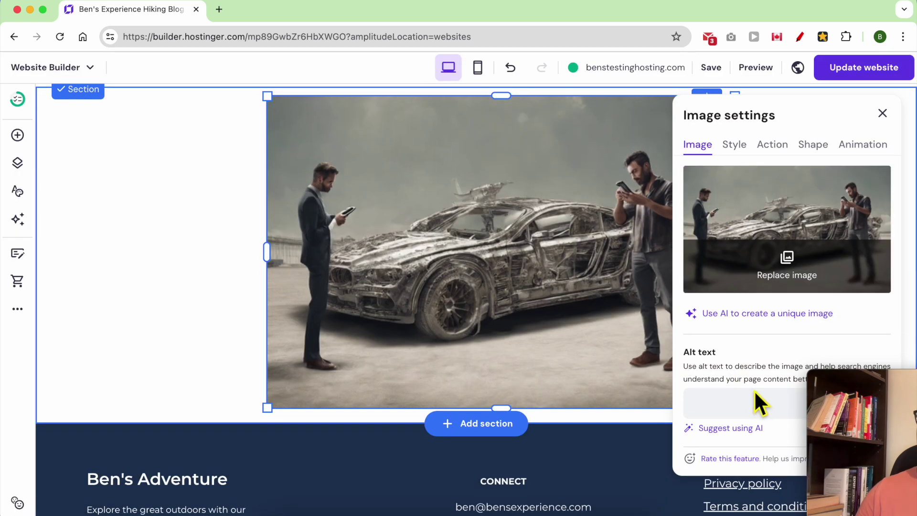
left_click(735, 145)
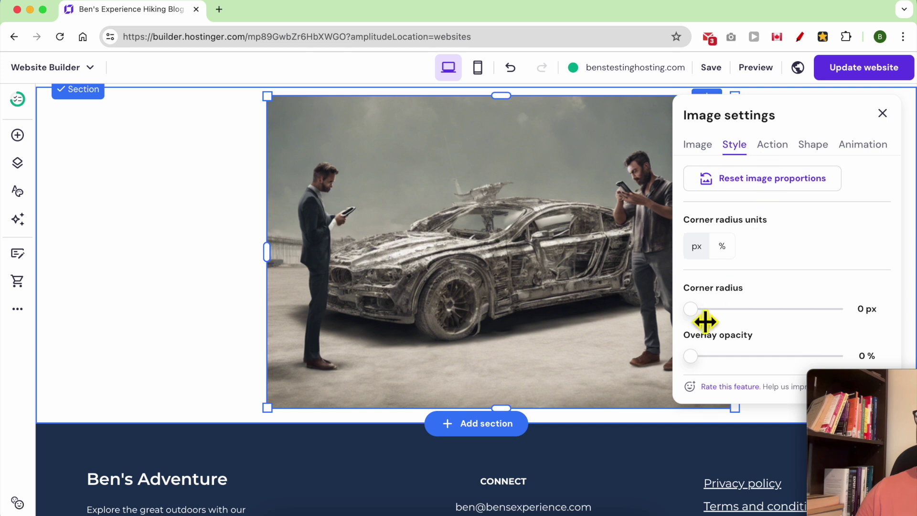
mouse_move(706, 321)
left_mouse_down()
mouse_move(761, 321)
mouse_move(700, 329)
left_mouse_up()
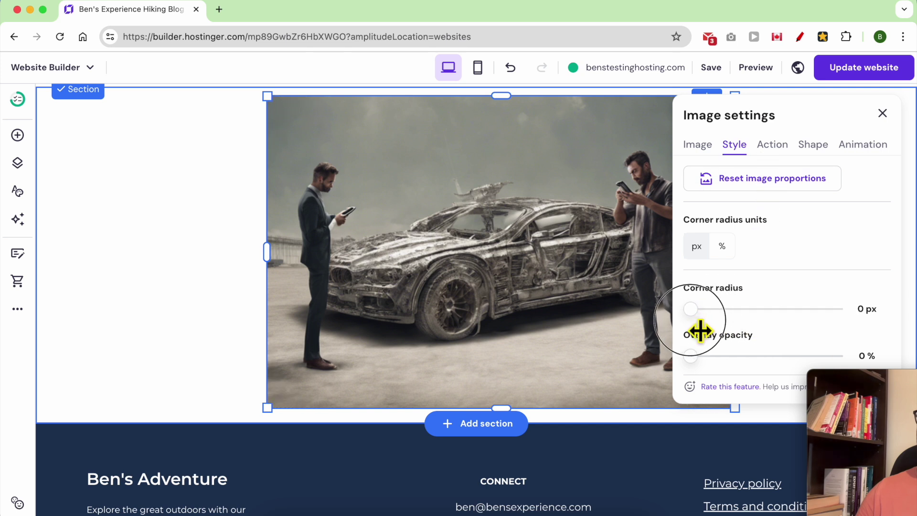
mouse_move(702, 367)
left_mouse_down()
mouse_move(778, 370)
mouse_move(688, 368)
left_mouse_up()
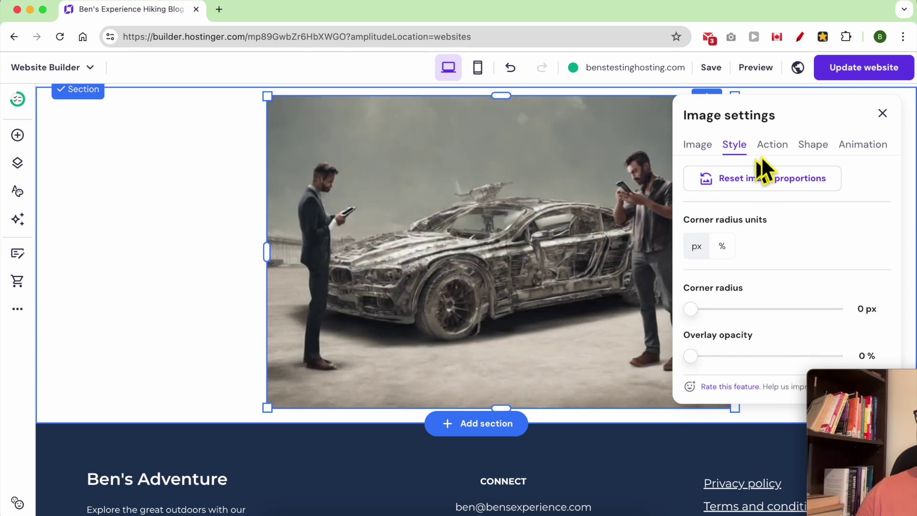
left_click(823, 148)
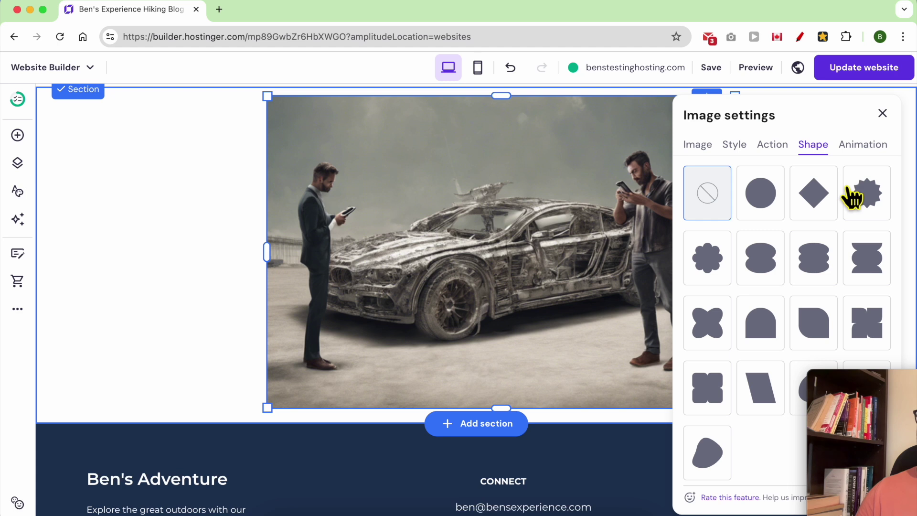
left_click(882, 114)
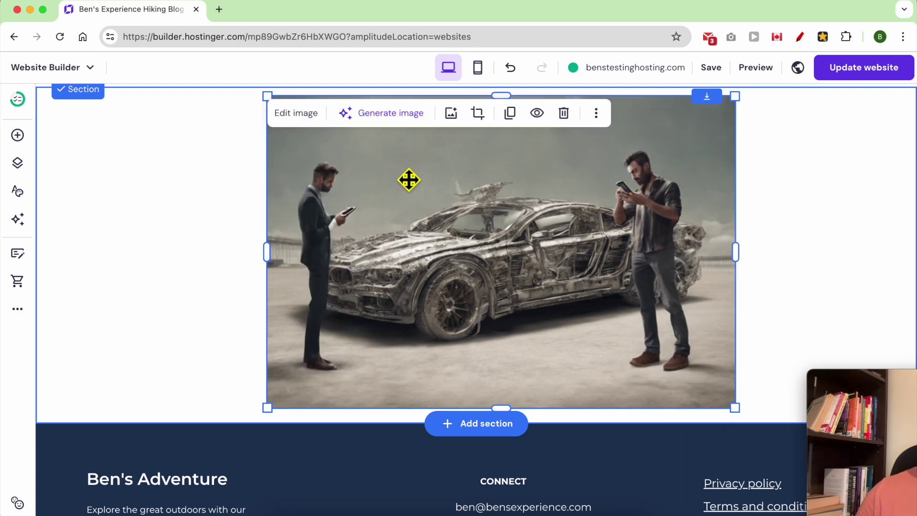
left_click(563, 112)
left_click(18, 136)
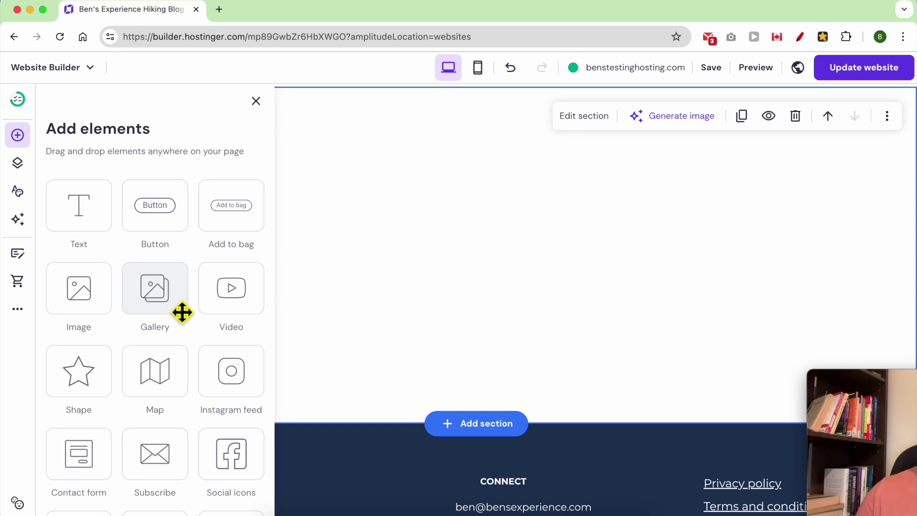
Add an Instagram feed, move it to the upper left and widen it across the section.
scroll(201, 334, "down", 2)
left_click_drag(244, 322, 395, 256)
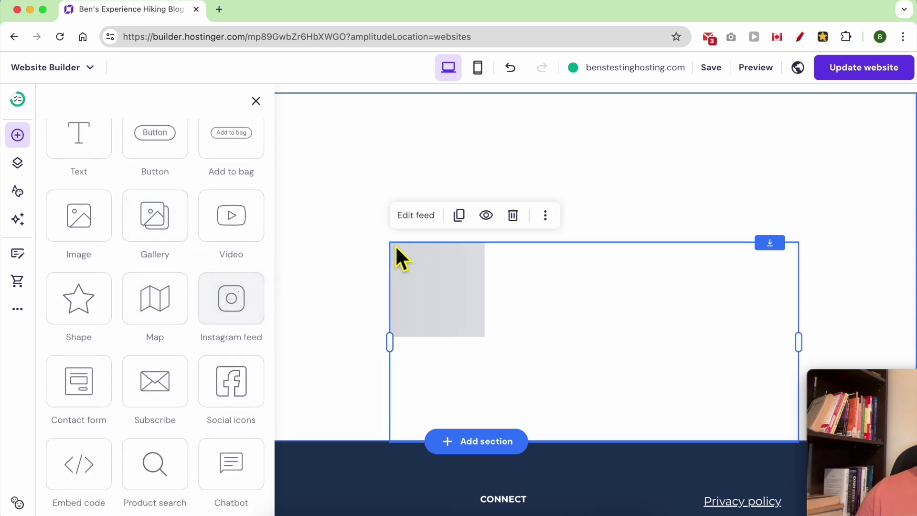
left_click_drag(449, 379, 301, 306)
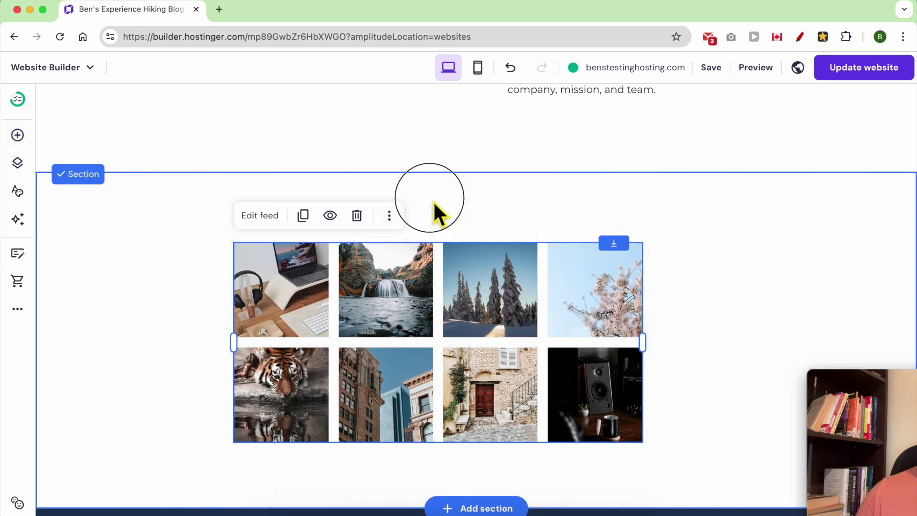
left_click_drag(357, 314, 250, 289)
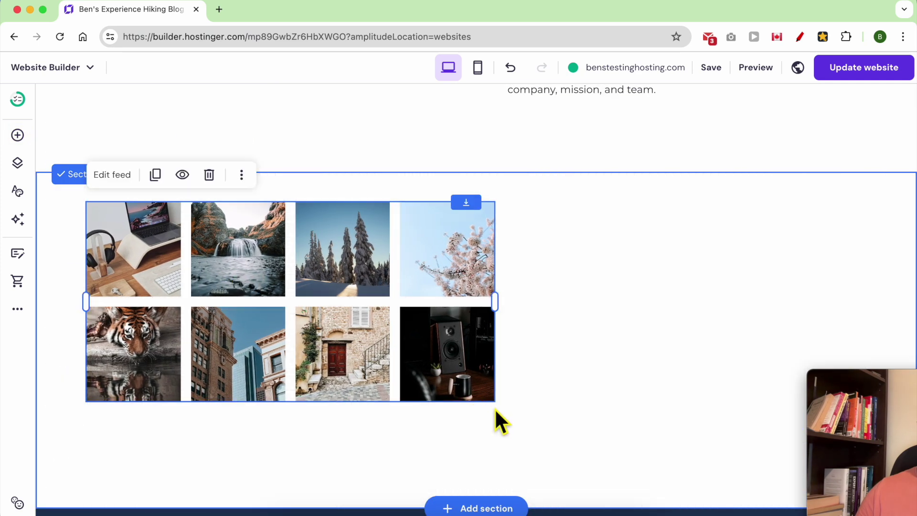
left_click_drag(507, 308, 855, 310)
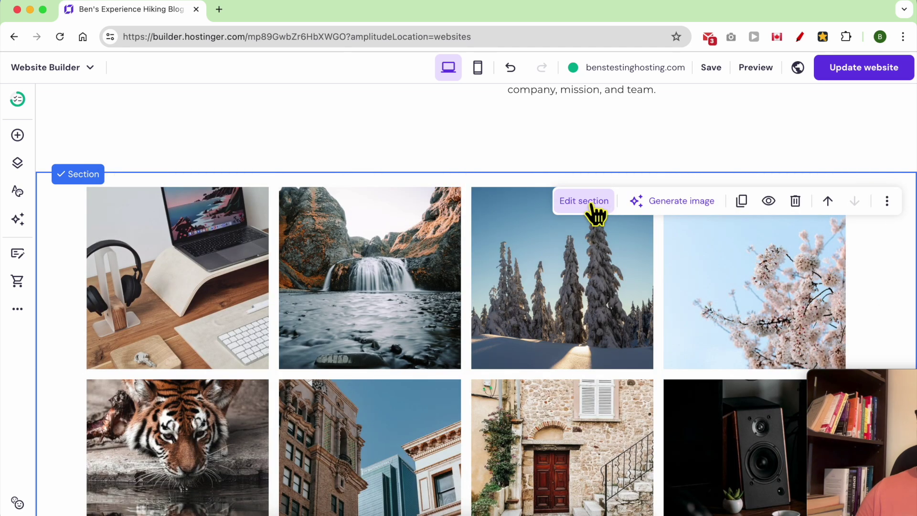
left_click(364, 269)
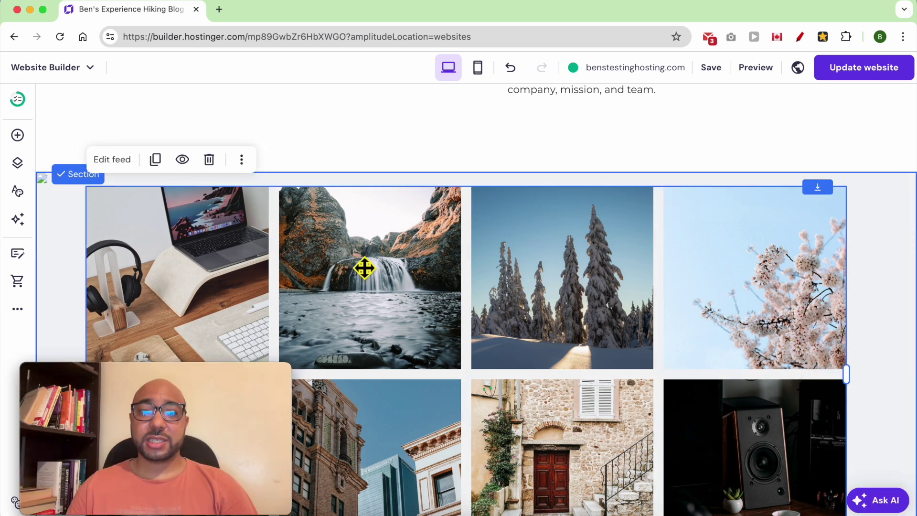
Set the feed layout to 5 photos per row with 48 px gaps, skipping Instagram sign-in.
left_click(117, 163)
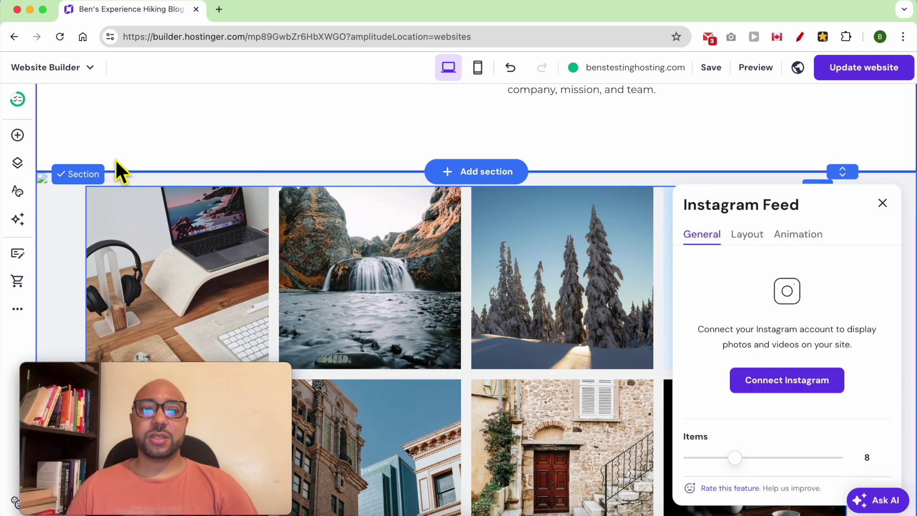
left_click(795, 387)
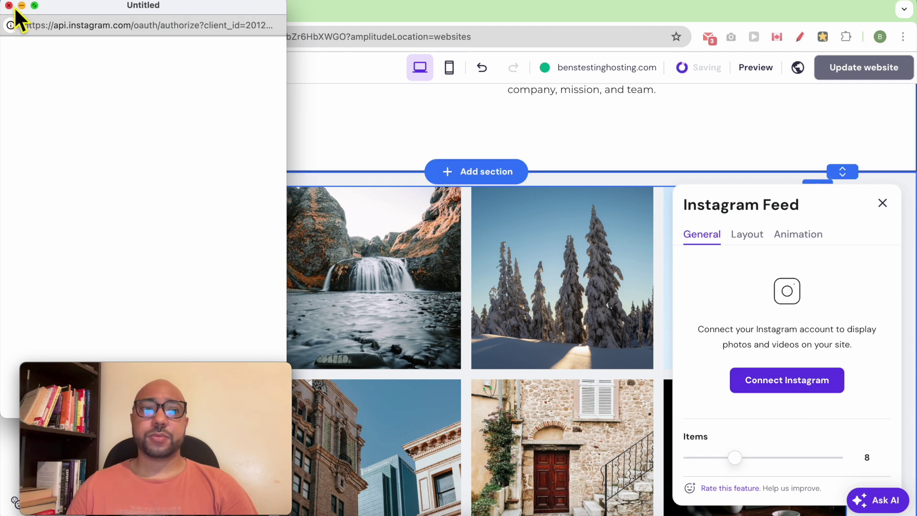
left_click(9, 5)
left_click(749, 238)
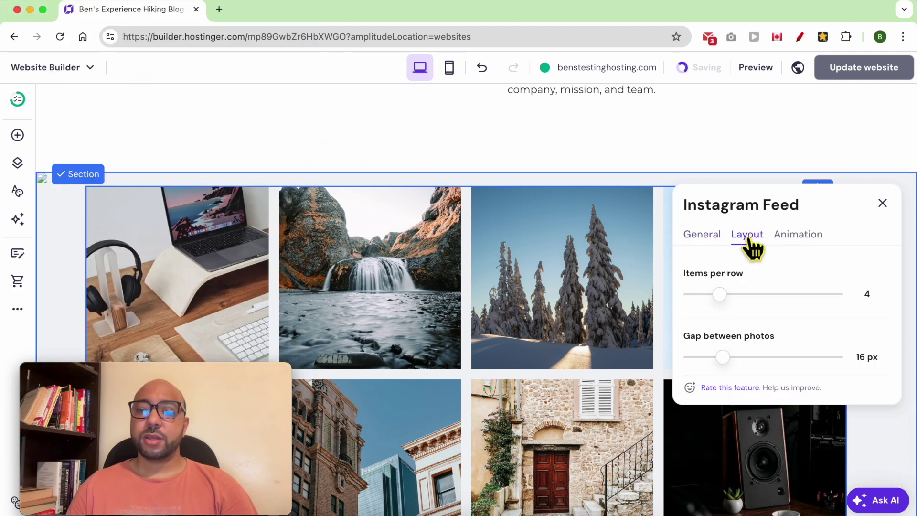
mouse_move(729, 311)
left_mouse_down()
mouse_move(783, 307)
mouse_move(740, 311)
left_mouse_up()
mouse_move(723, 358)
left_mouse_down()
mouse_move(716, 362)
mouse_move(817, 366)
mouse_move(707, 363)
left_mouse_up()
Close the feed settings and delete the Instagram feed.
left_click(882, 203)
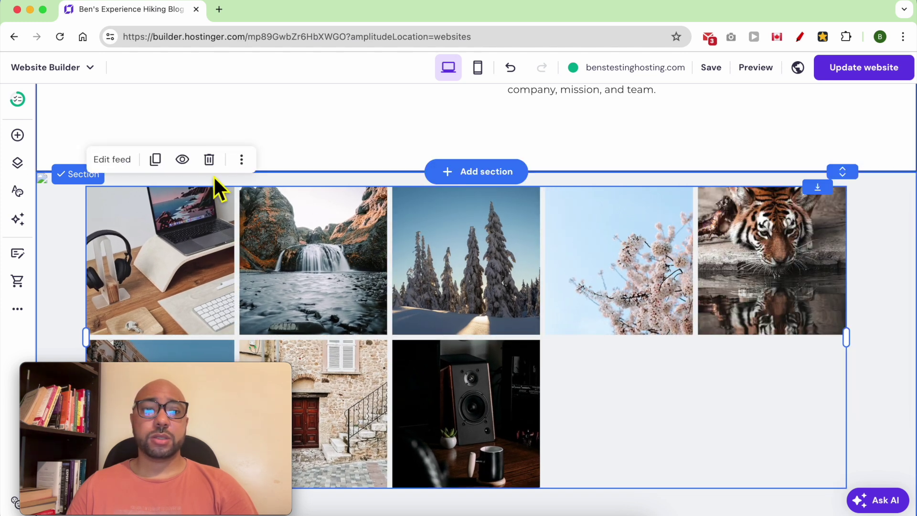
left_click(181, 162)
left_click(18, 135)
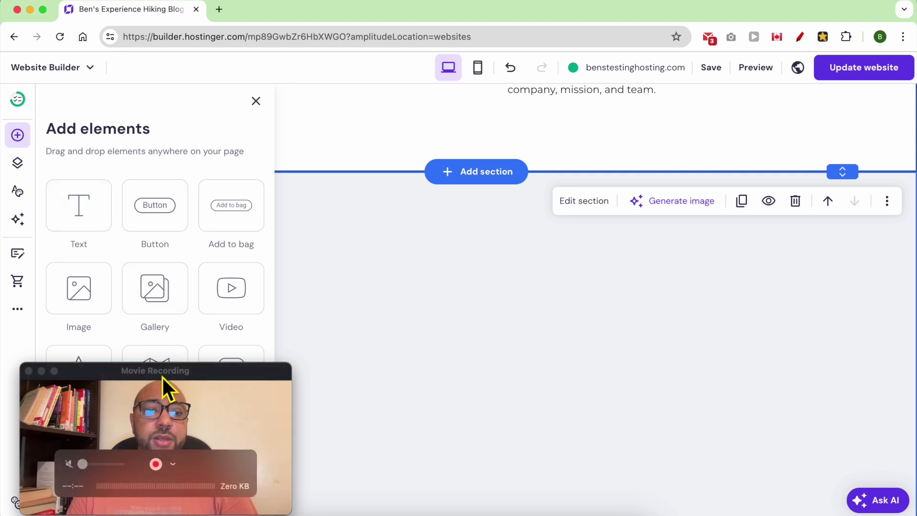
Drop a contact form into the empty section and widen it across the section.
left_click_drag(161, 376, 485, 17)
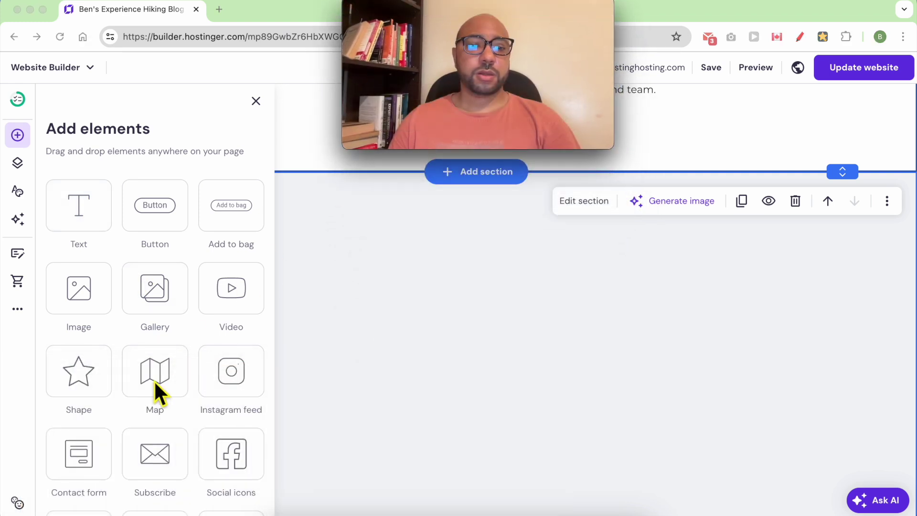
scroll(179, 396, "down", 2)
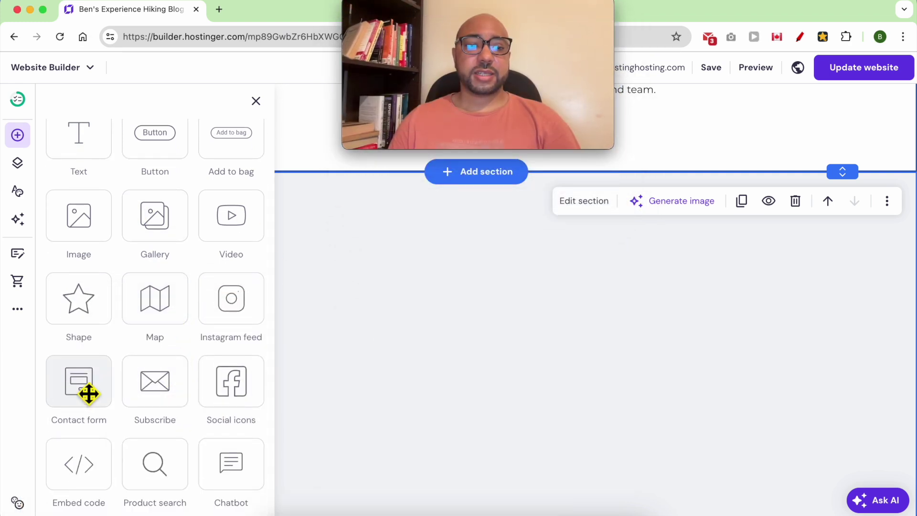
left_click_drag(90, 395, 614, 385)
left_click_drag(637, 330, 313, 265)
left_click_drag(521, 303, 779, 306)
Refocus the builder window and open the contact form's Form settings.
mouse_move(353, 148)
left_click_drag(457, 7, 758, 10)
left_click(286, 151)
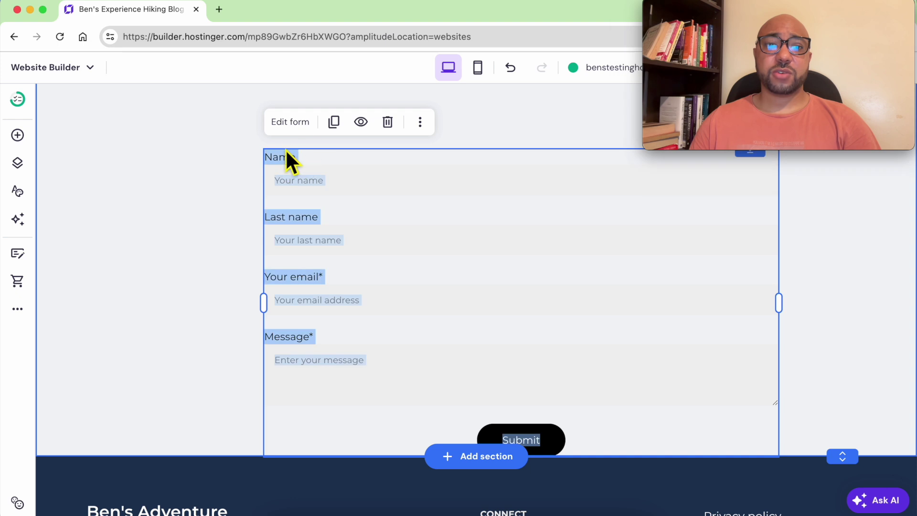
left_click(290, 125)
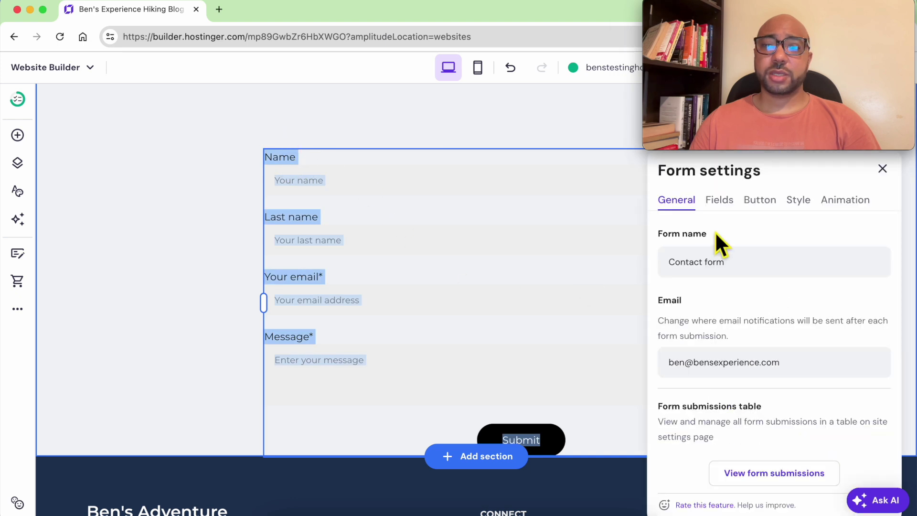
Remove the Name field from the contact form.
left_click(718, 201)
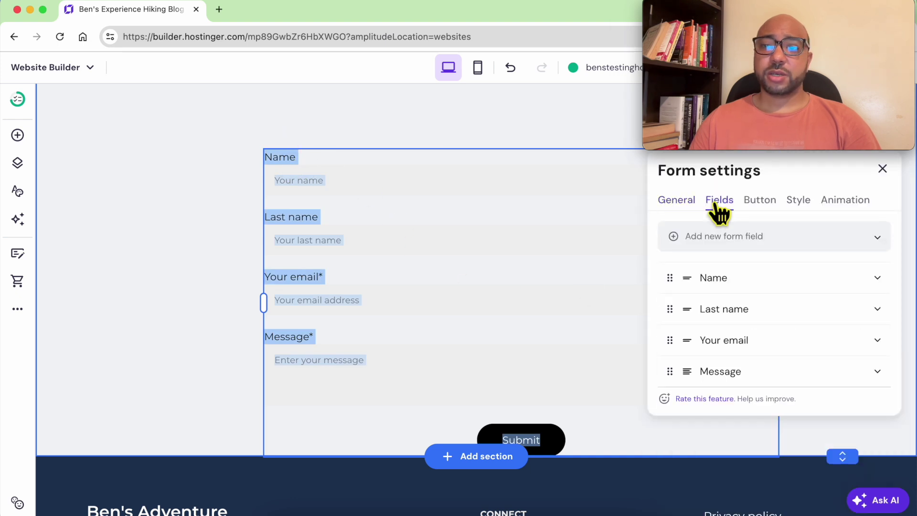
left_click(878, 279)
scroll(764, 430, "down", 4)
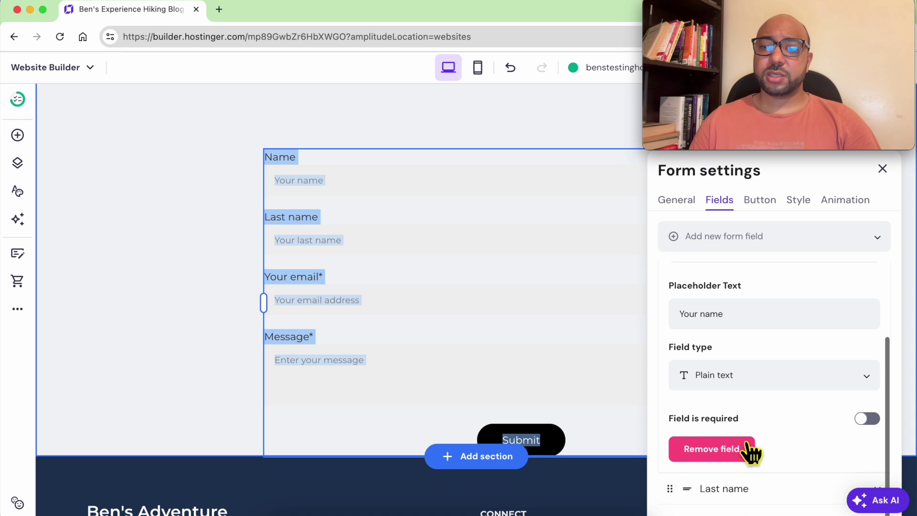
left_click(721, 446)
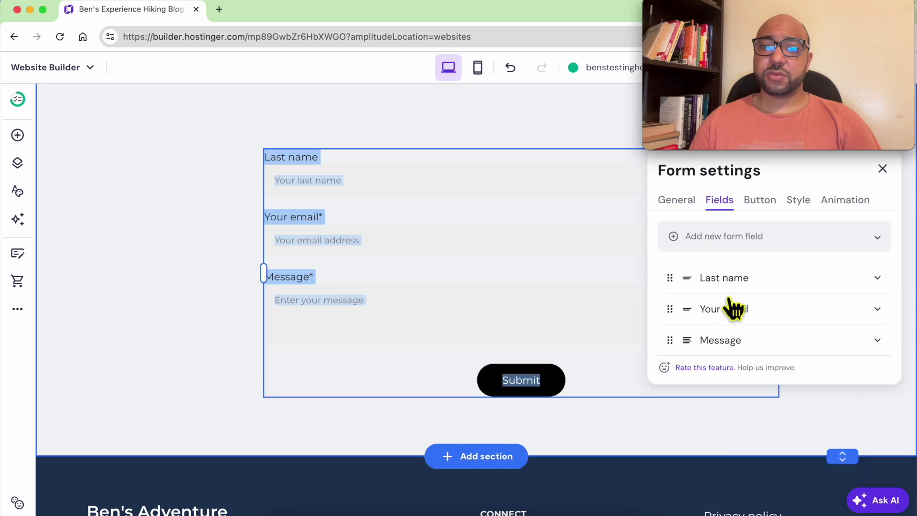
Rename the Last name field's label to First name.
left_click(707, 277)
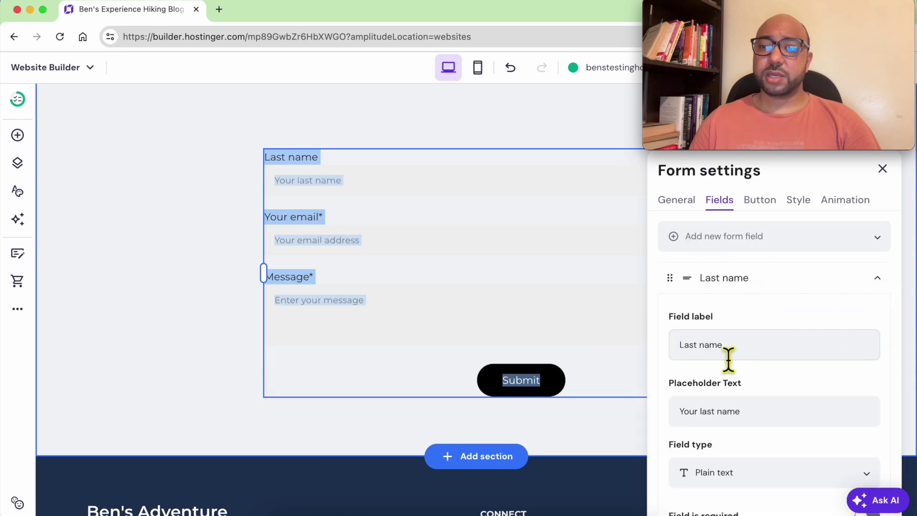
left_click_drag(728, 359, 706, 363)
double_click(700, 359)
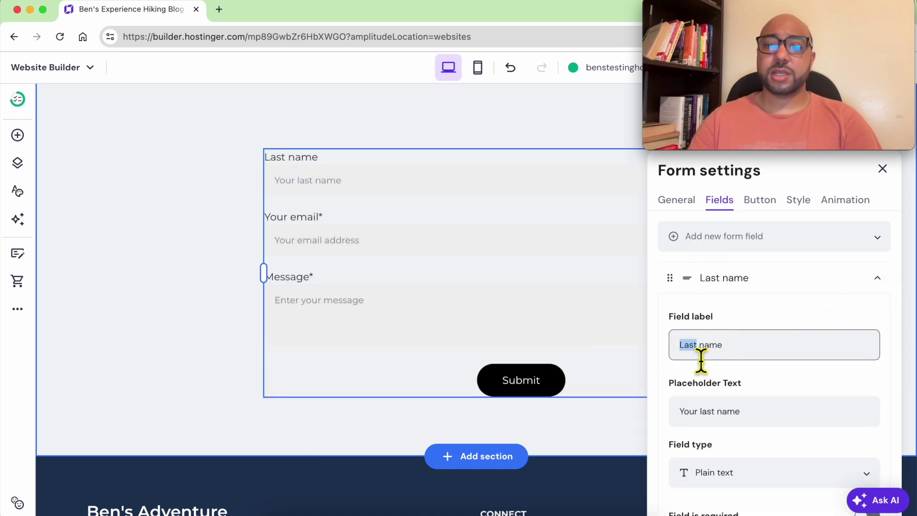
key("BackSpace")
type("[")
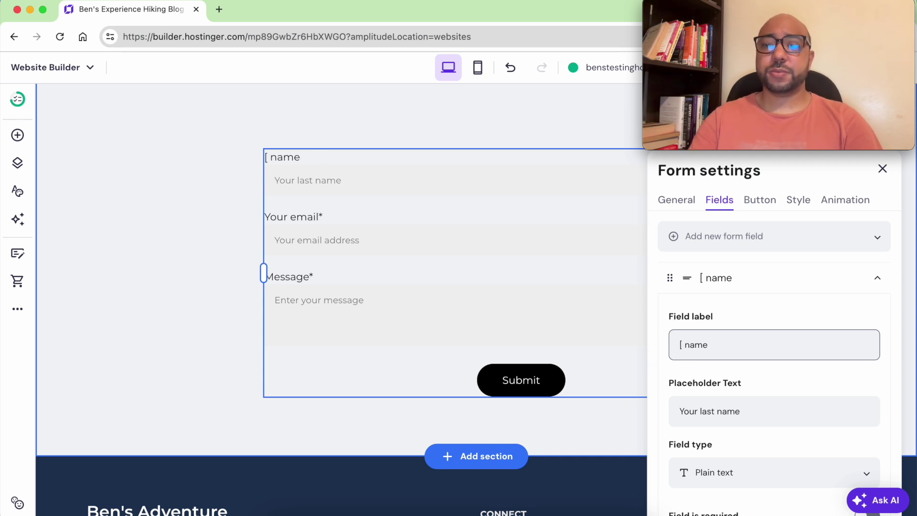
type("First")
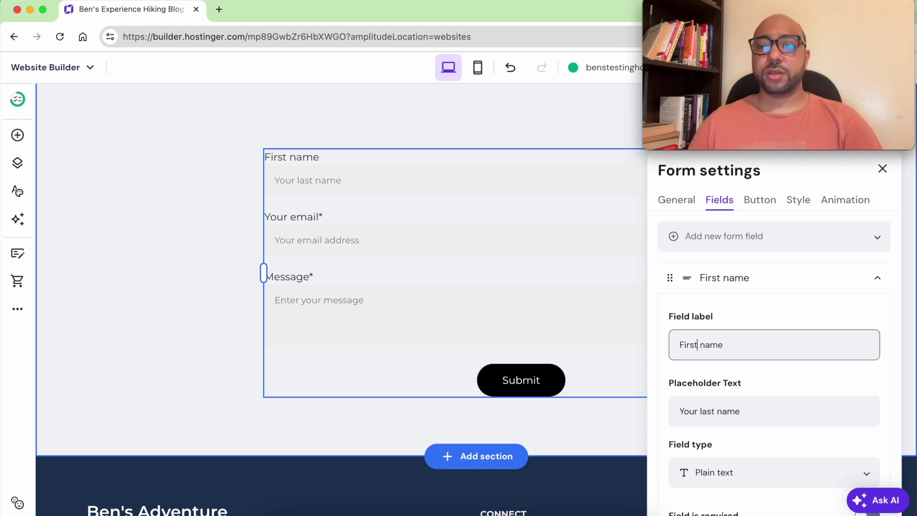
Change the First name field to a Phone field, keep it required, then delete it.
scroll(764, 432, "down", 2)
left_click(786, 421)
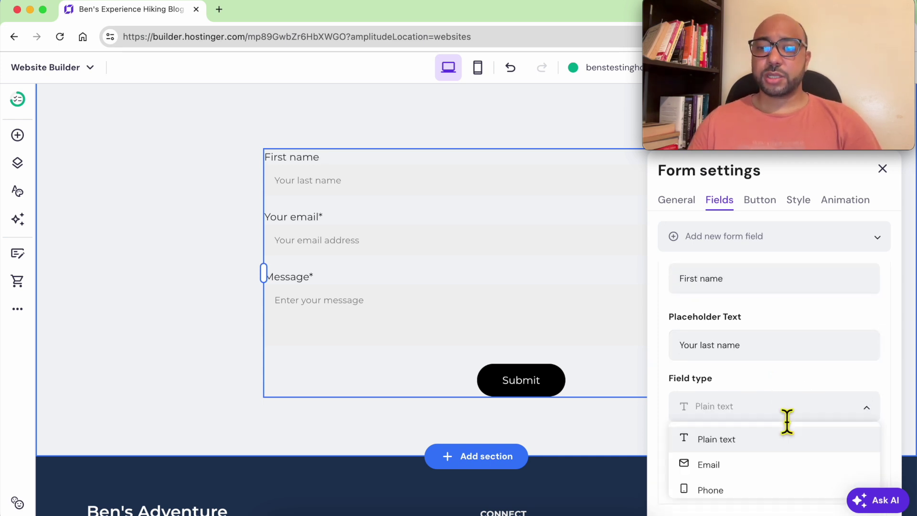
scroll(751, 485, "down", 1)
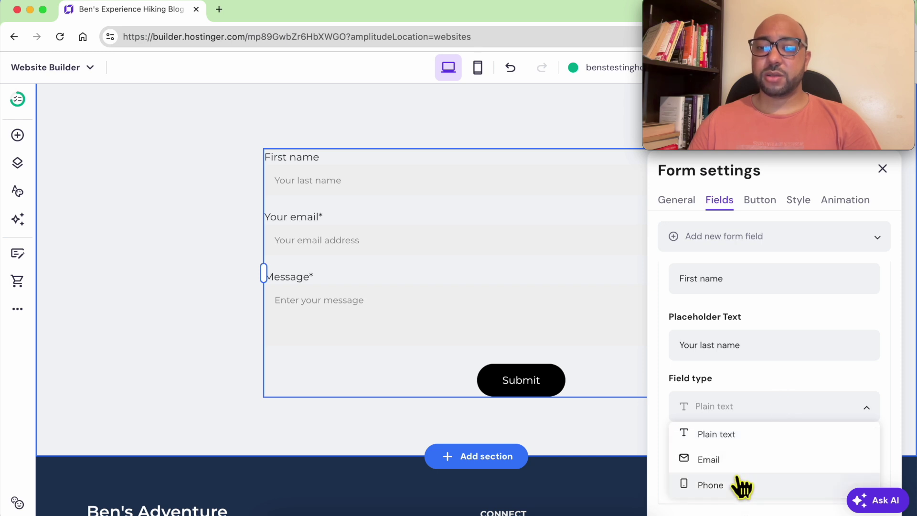
left_click(742, 487)
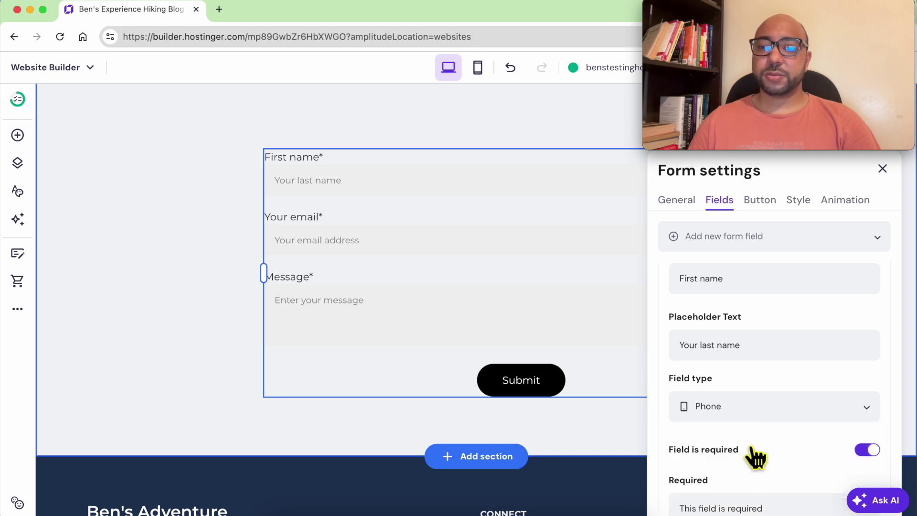
scroll(788, 449, "down", 1)
left_click(866, 424)
left_click(867, 424)
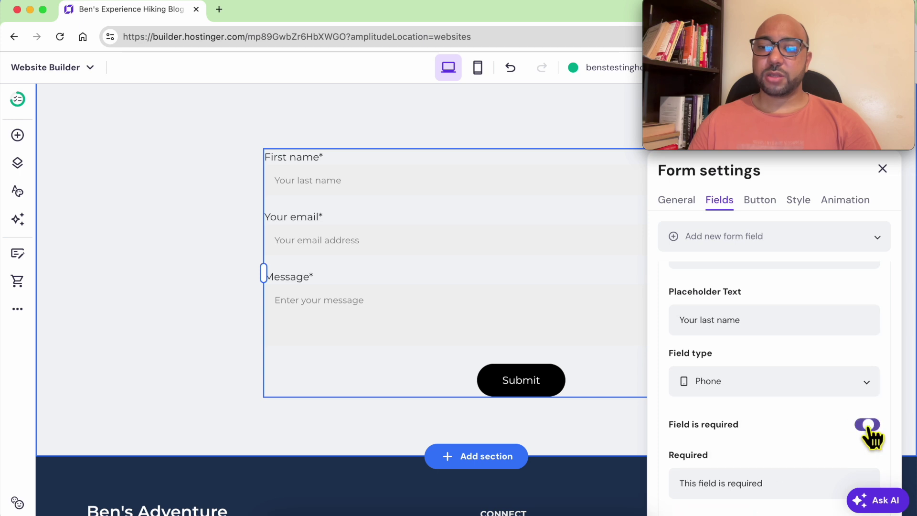
scroll(770, 460, "down", 4)
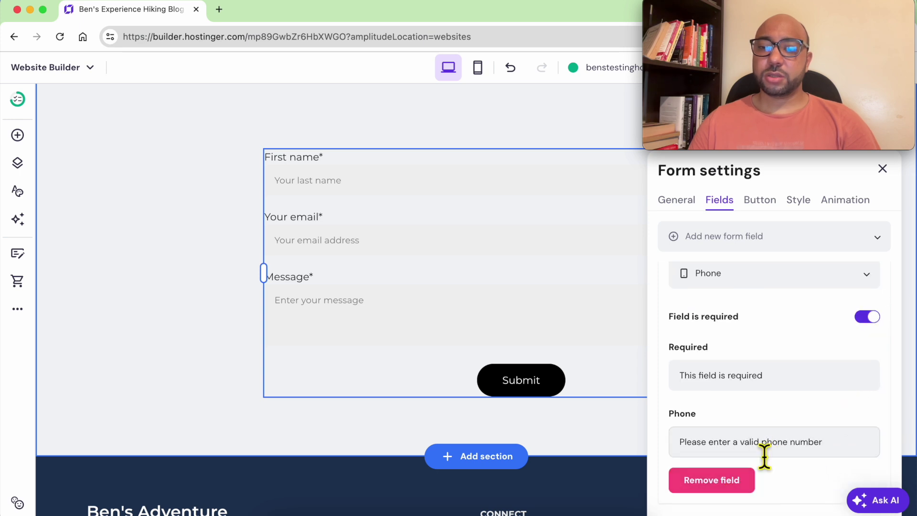
scroll(764, 456, "down", 2)
left_click(729, 446)
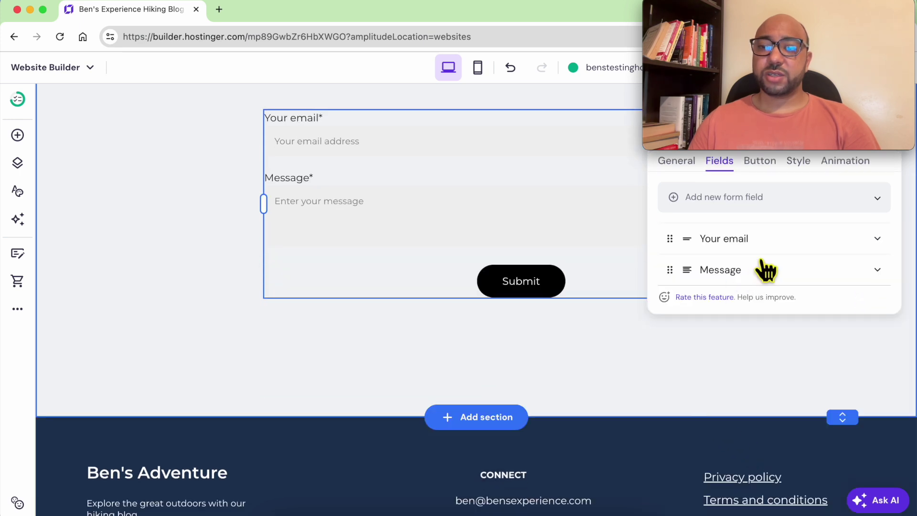
Give the contact form the Scale animation and deselect it.
left_click(798, 161)
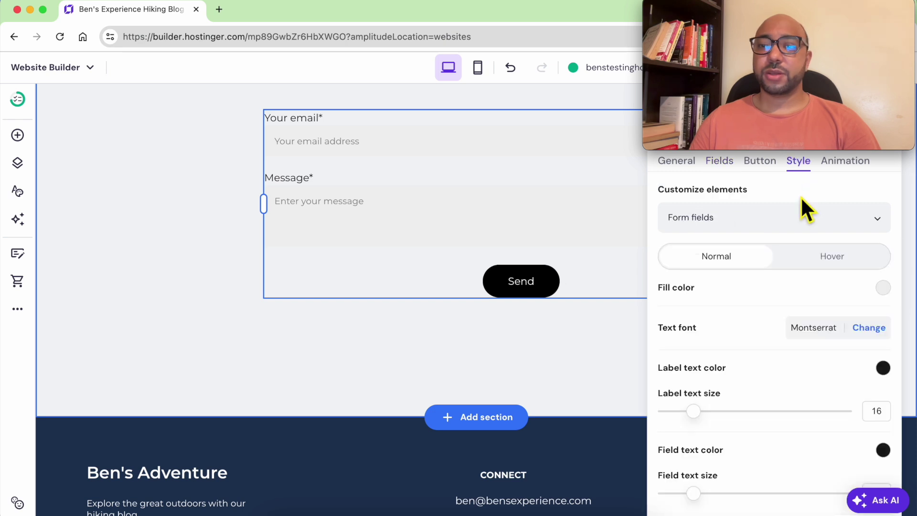
left_click(852, 164)
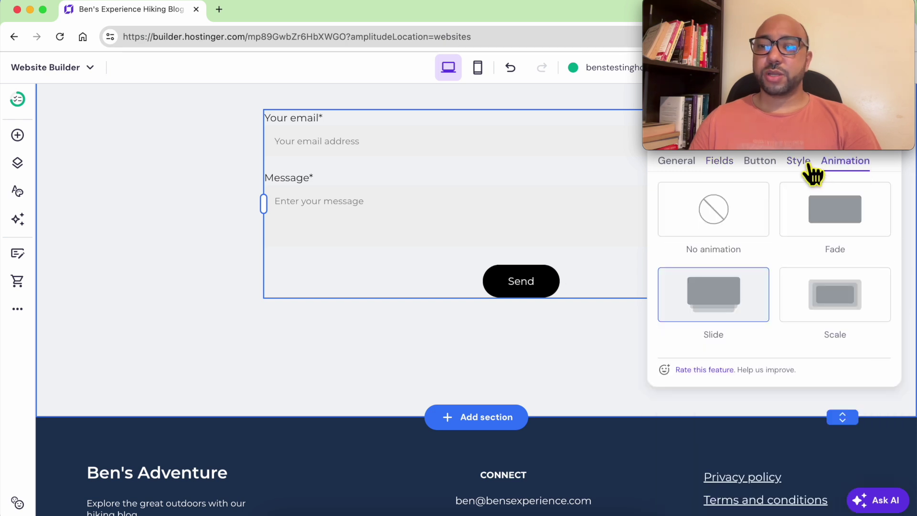
left_click(817, 292)
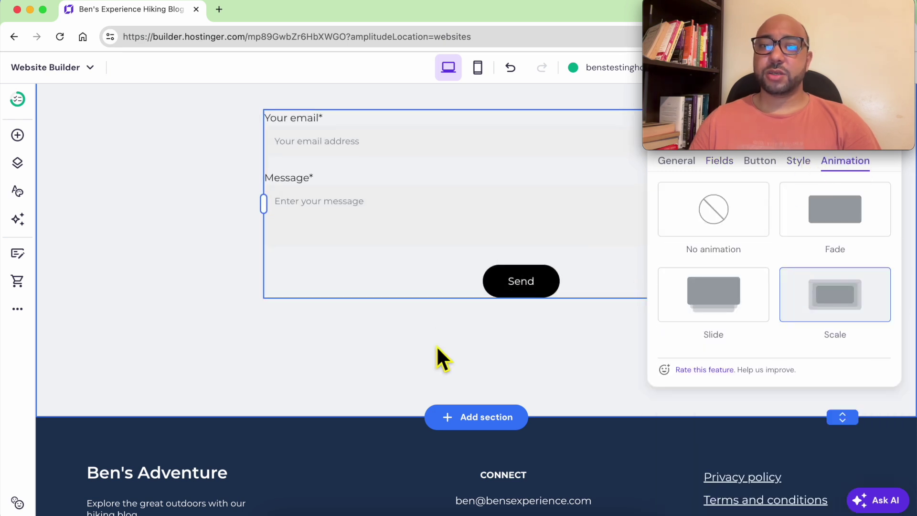
left_click(563, 307)
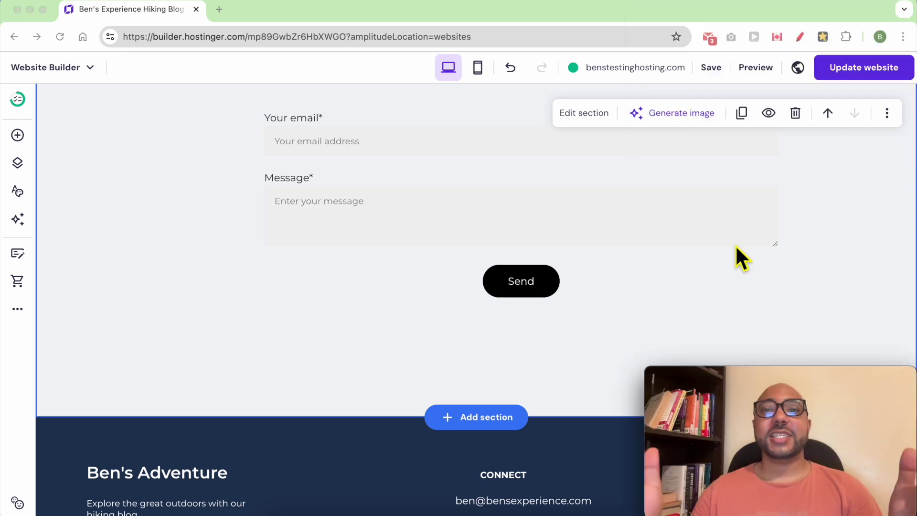